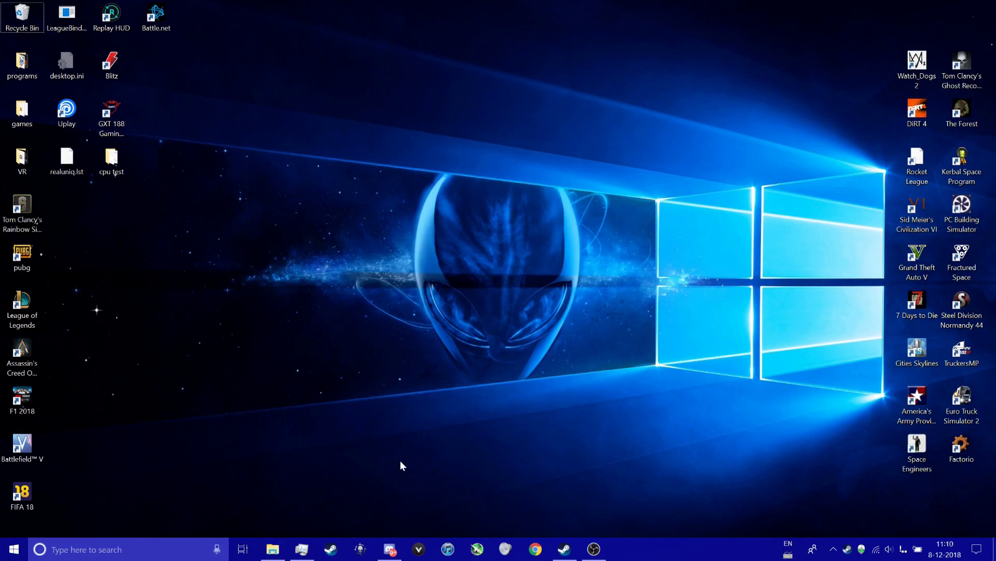
# Step: Launch Windows Media Player by searching 'win' from the Start menu
pyautogui.press('super')
pyautogui.write('win')
pyautogui.press('Return')
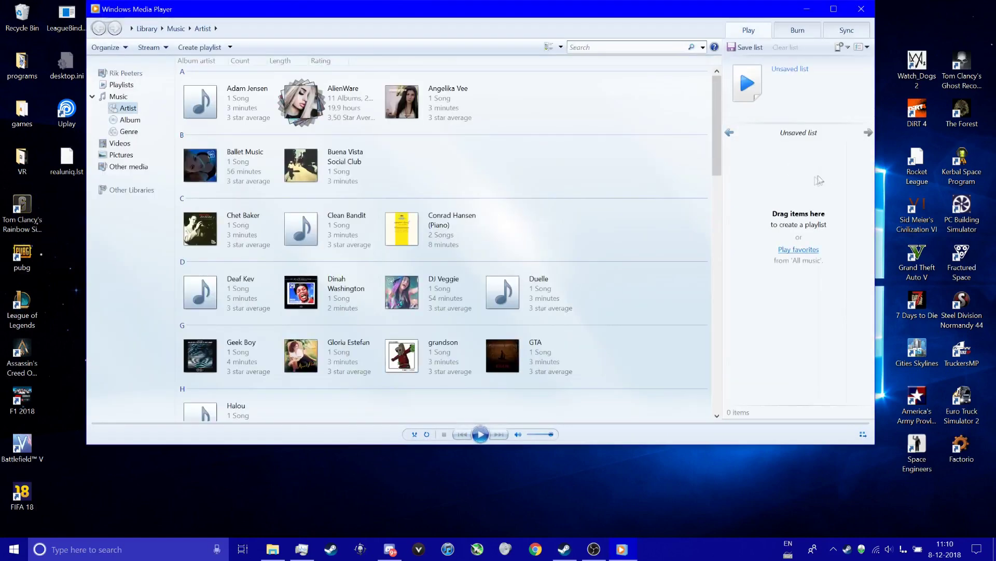
# Step: Load the Various Artists albums into the play list, start playback, then pause it
pyautogui.scroll(-15, 364, 234)
pyautogui.doubleClick(322, 265)
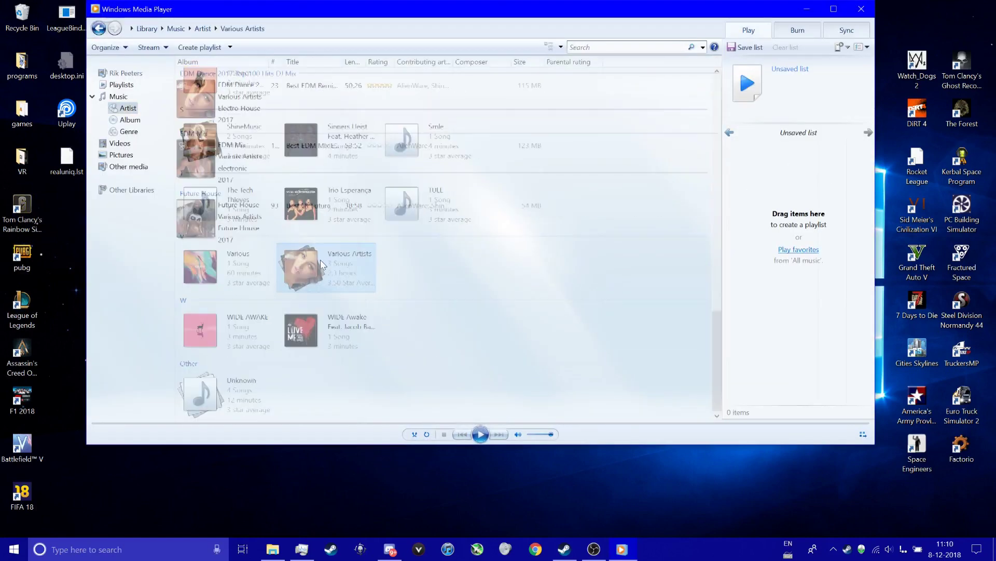
pyautogui.click(481, 434)
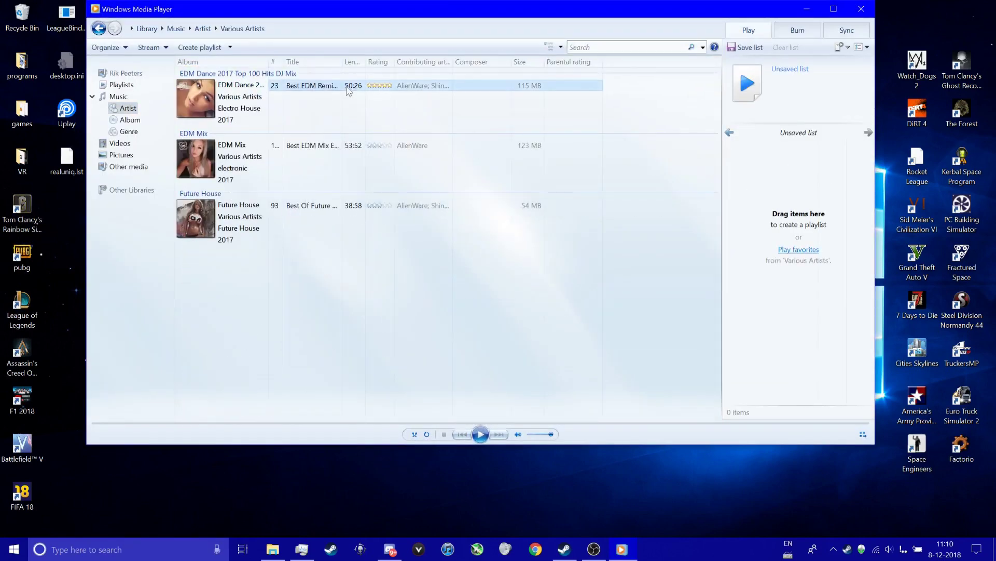
pyautogui.click(481, 435)
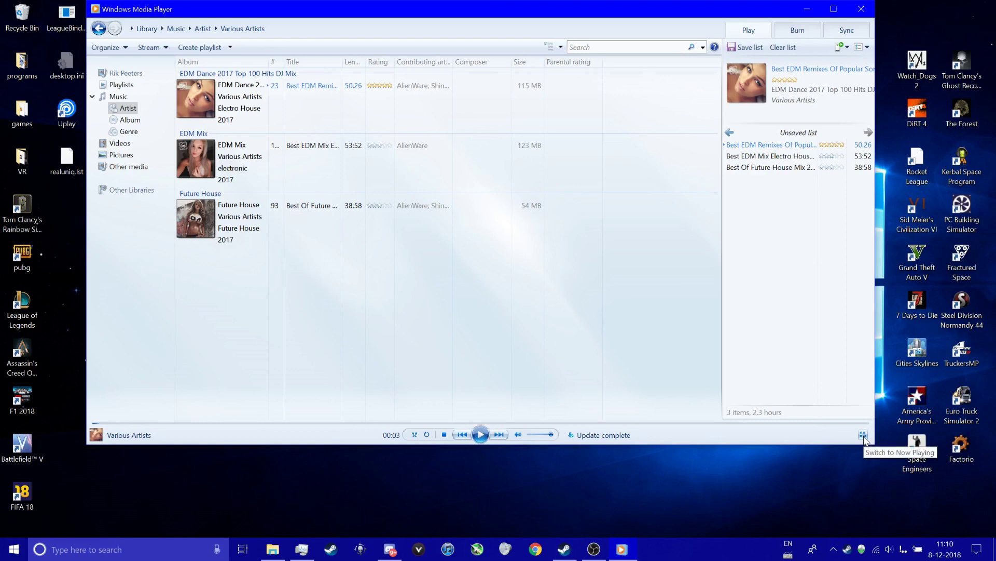
# Step: Switch to the compact Now Playing view and nudge the window slightly right and down
pyautogui.click(863, 435)
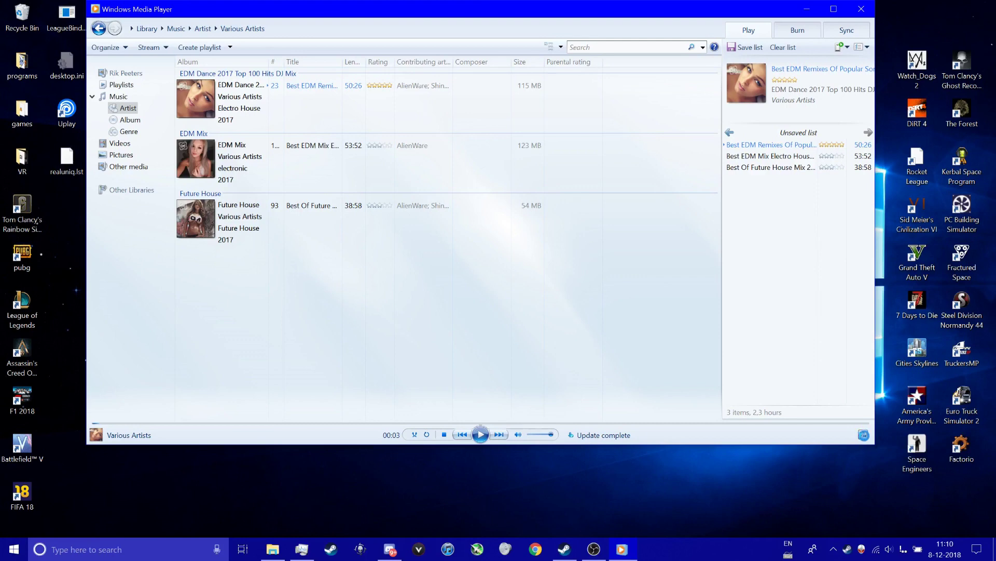
pyautogui.click(863, 435)
pyautogui.moveTo(434, 109); pyautogui.dragTo(442, 115)
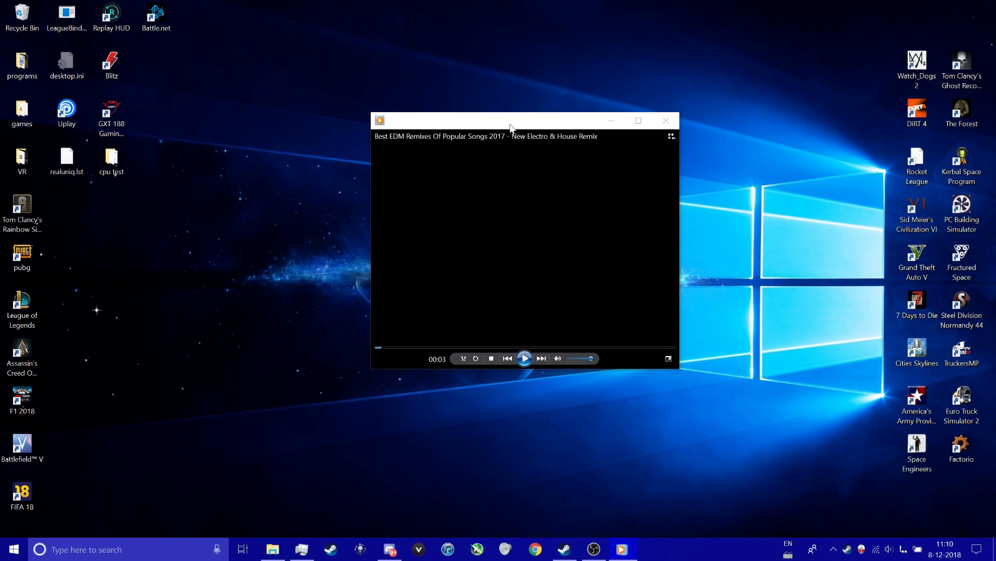
# Step: Set the Now Playing visualization to AlienWare AlienFX > Default, showing the glowing alien head
pyautogui.rightClick(453, 125)
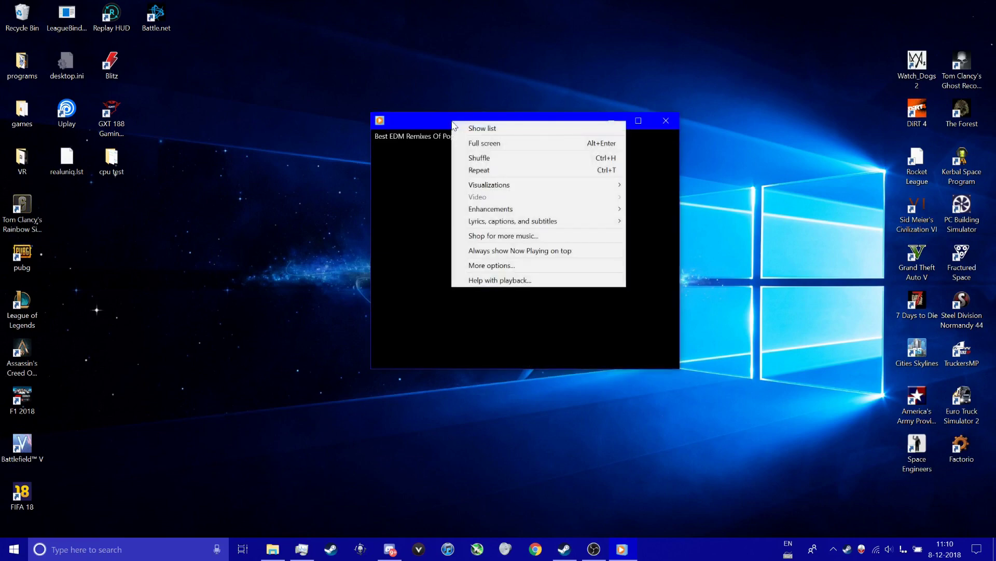
pyautogui.moveTo(488, 190)
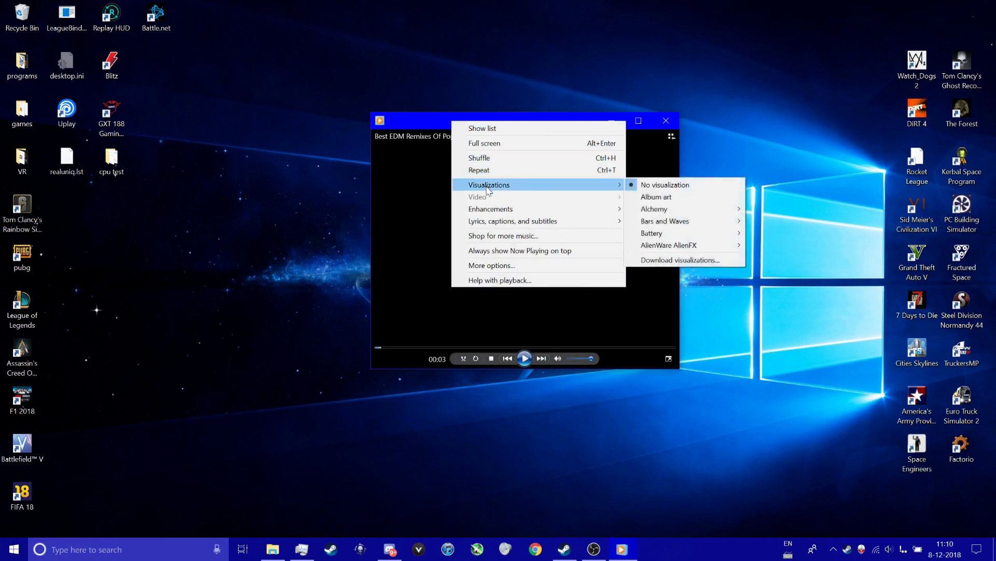
pyautogui.moveTo(662, 250)
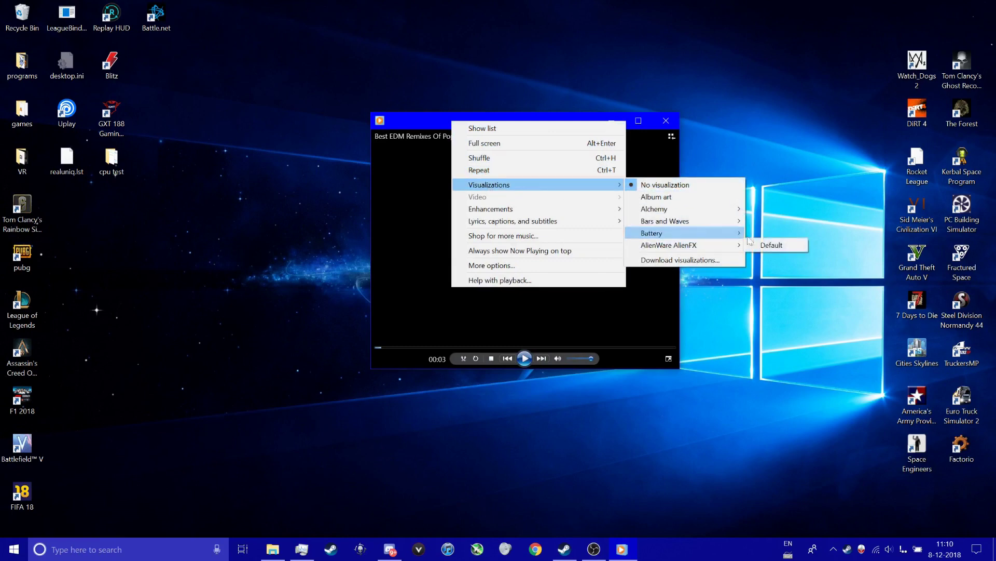
pyautogui.click(780, 245)
pyautogui.moveTo(549, 223)
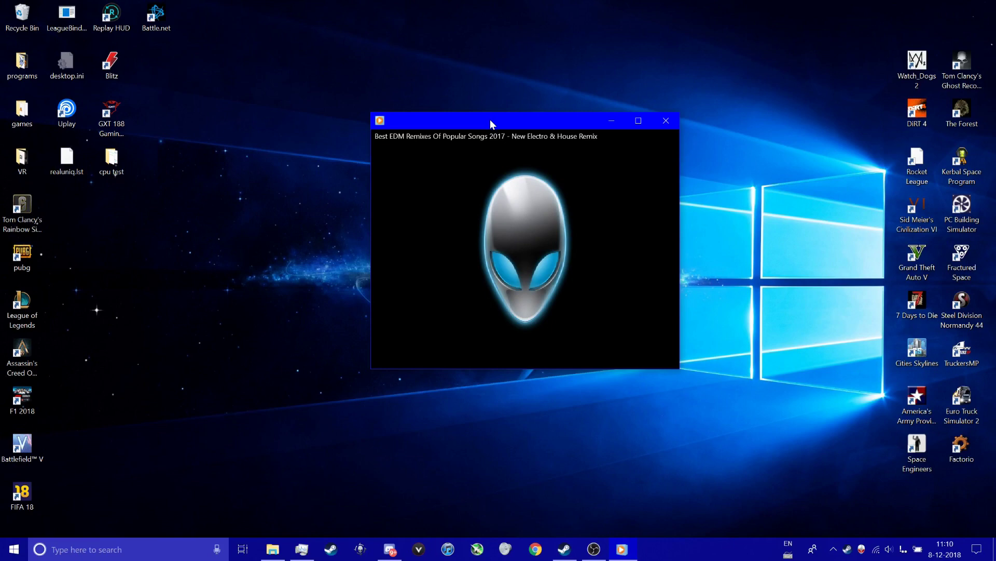
# Step: Open the AlienWare AlienFX plug-in properties from the player's More options Plug-ins tab
pyautogui.rightClick(491, 121)
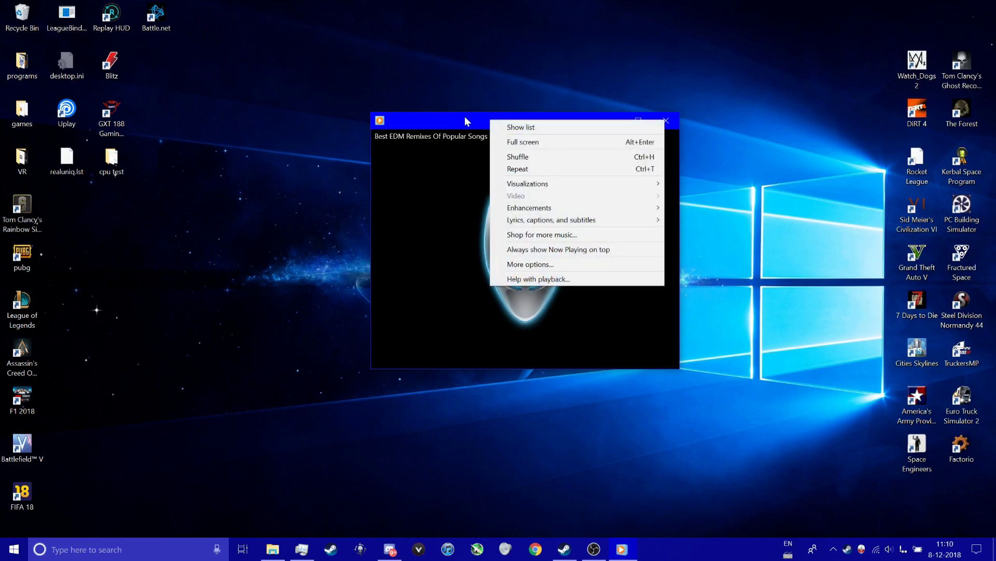
pyautogui.click(573, 264)
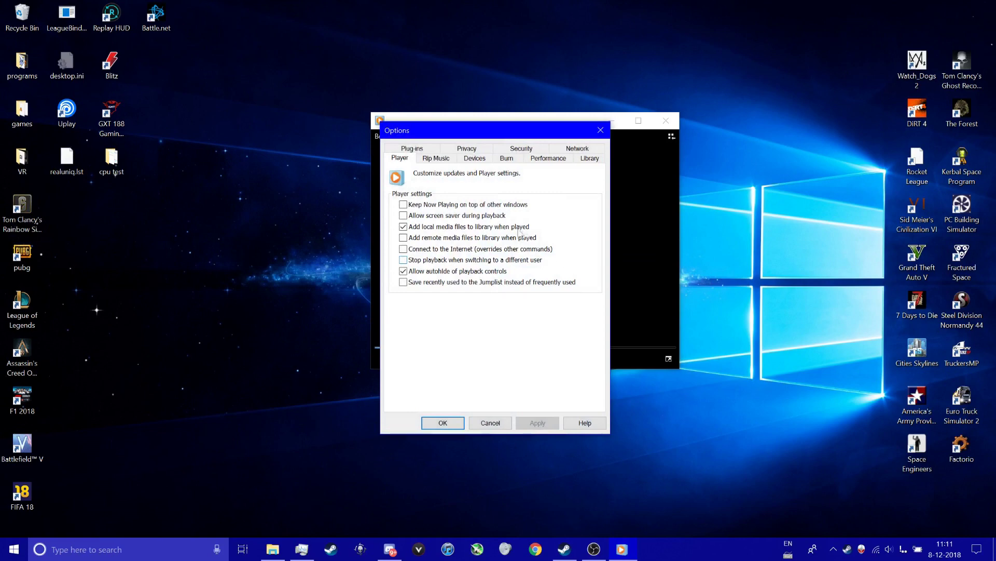
pyautogui.click(418, 149)
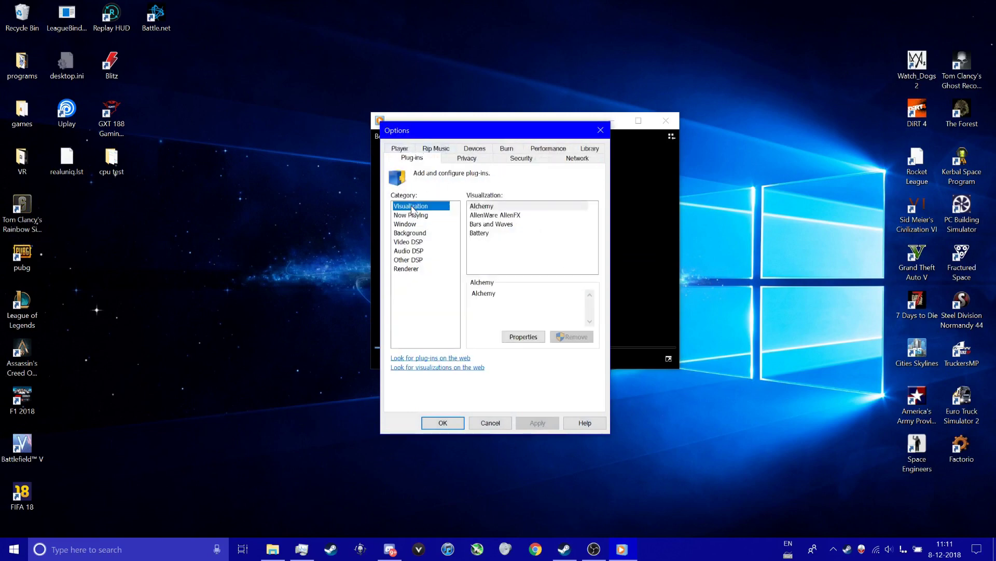
pyautogui.click(511, 215)
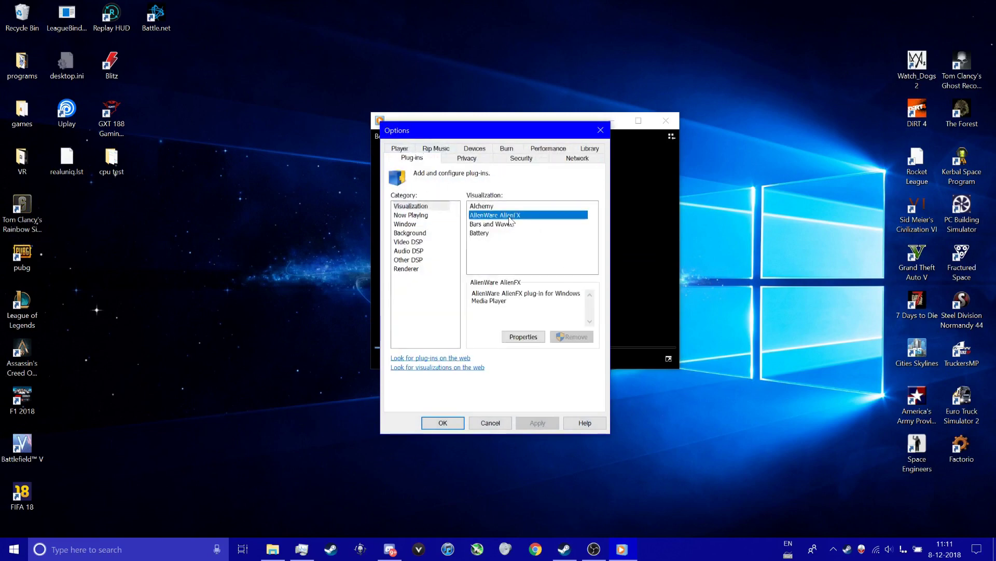
pyautogui.click(527, 340)
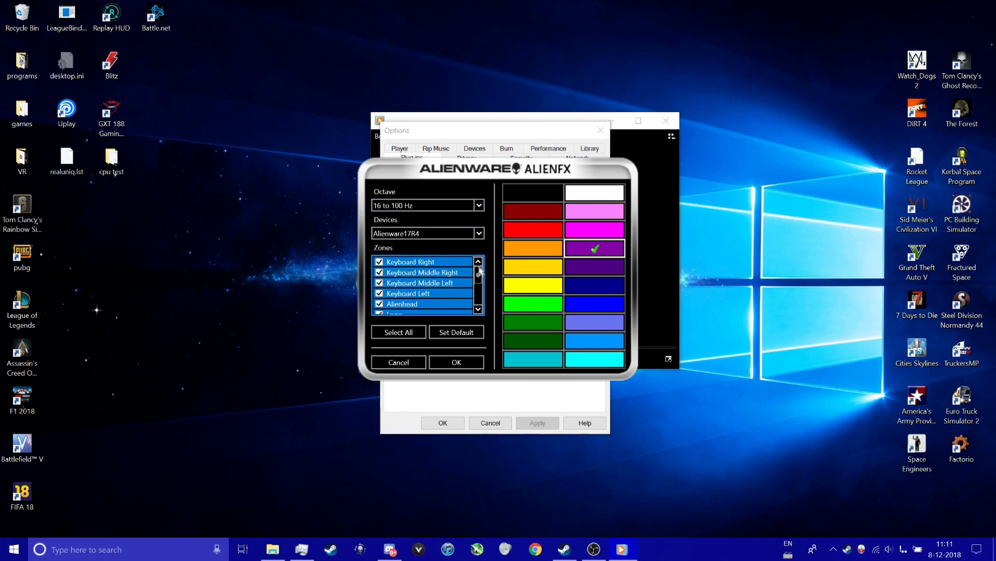
# Step: Select the 100 to 512 Hz octave and make red its lighting colour
pyautogui.moveTo(478, 275); pyautogui.dragTo(478, 302)
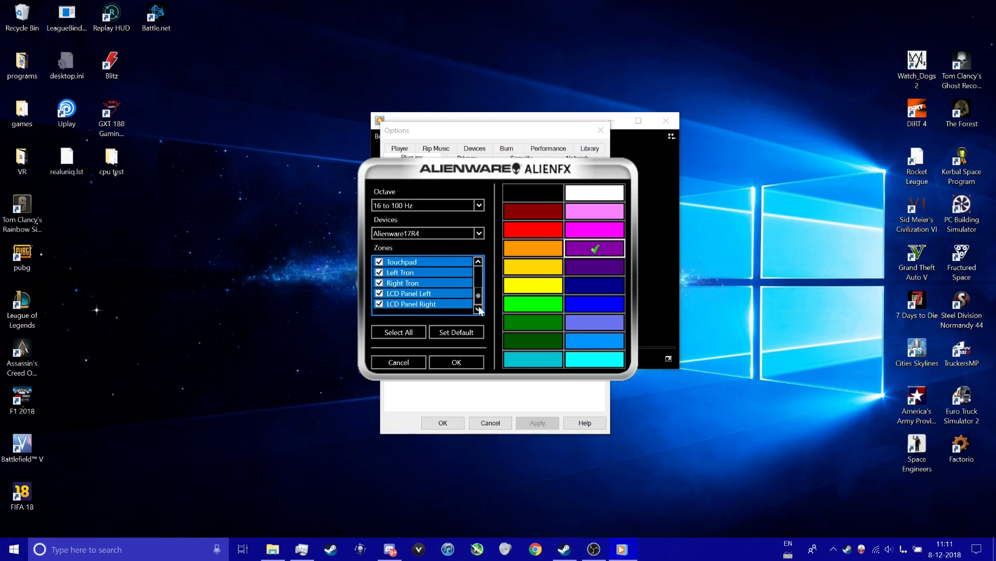
pyautogui.click(440, 204)
pyautogui.click(423, 231)
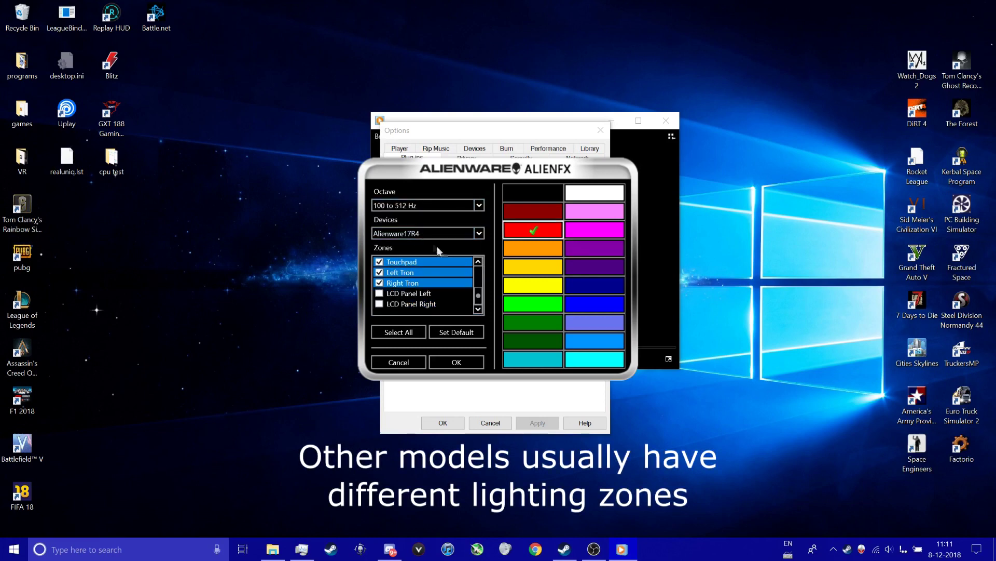
pyautogui.click(478, 273)
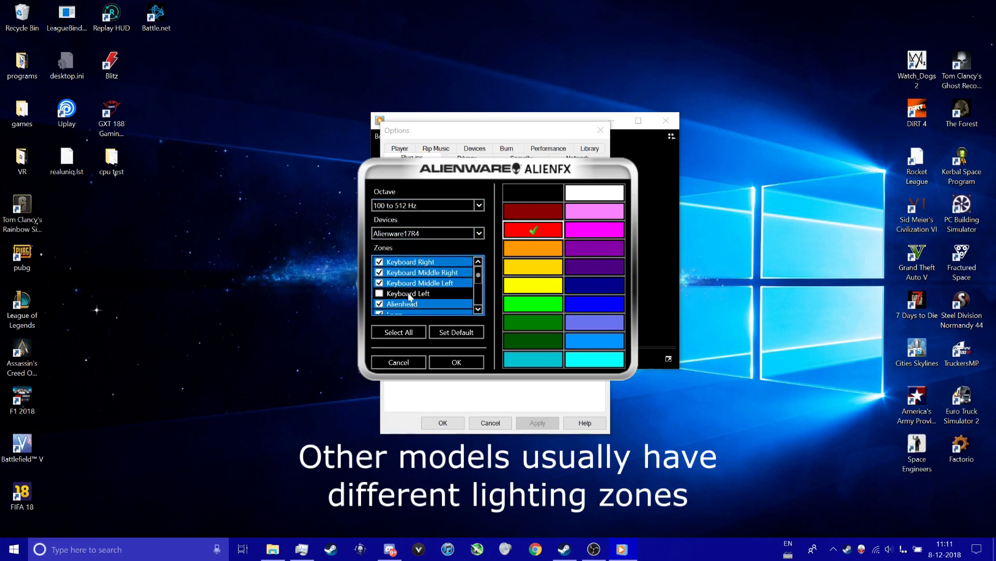
pyautogui.moveTo(478, 275); pyautogui.dragTo(482, 297)
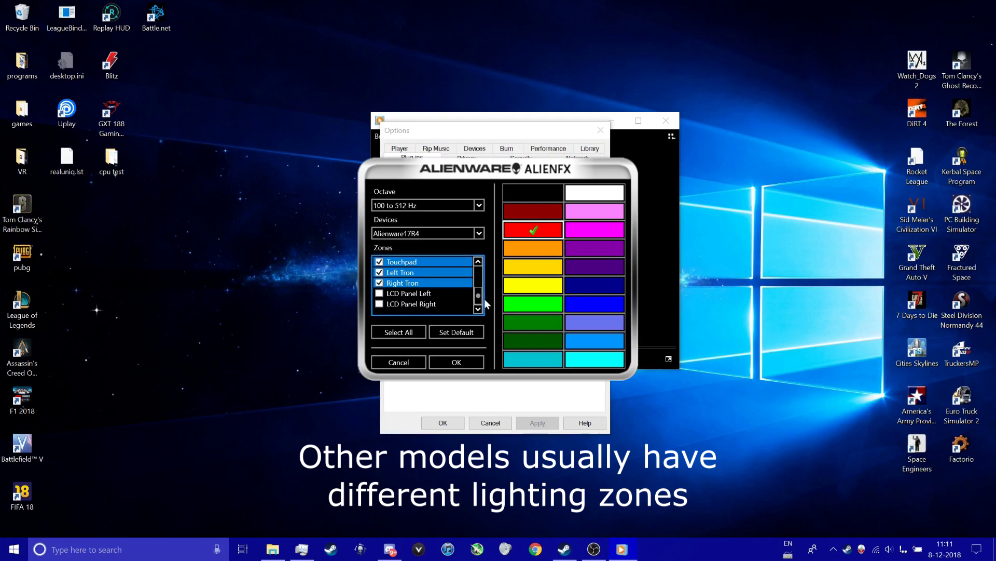
# Step: Switch to the 512 to 2K Hz octave and review its blue Touchpad, LCD and keyboard zones
pyautogui.click(431, 206)
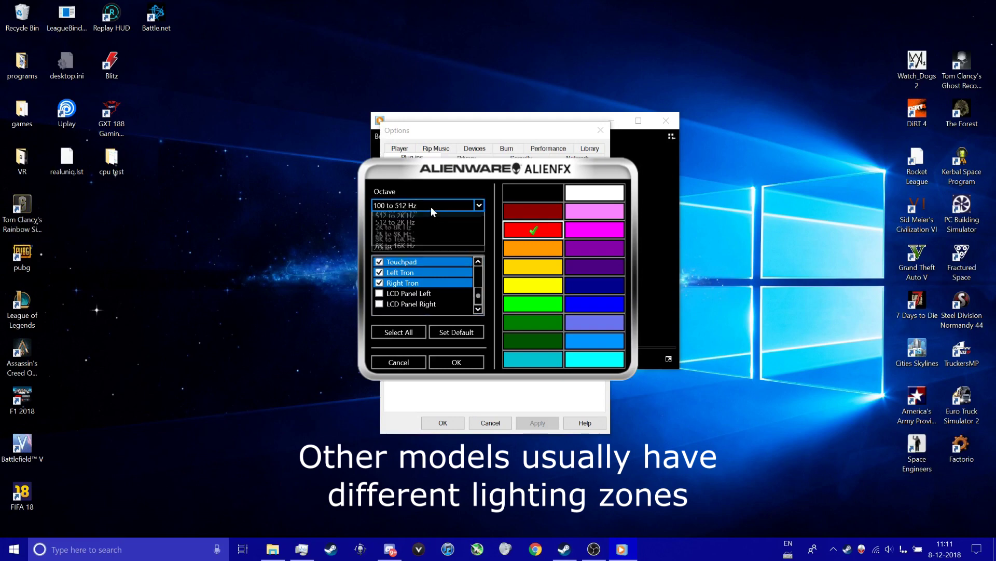
pyautogui.click(426, 241)
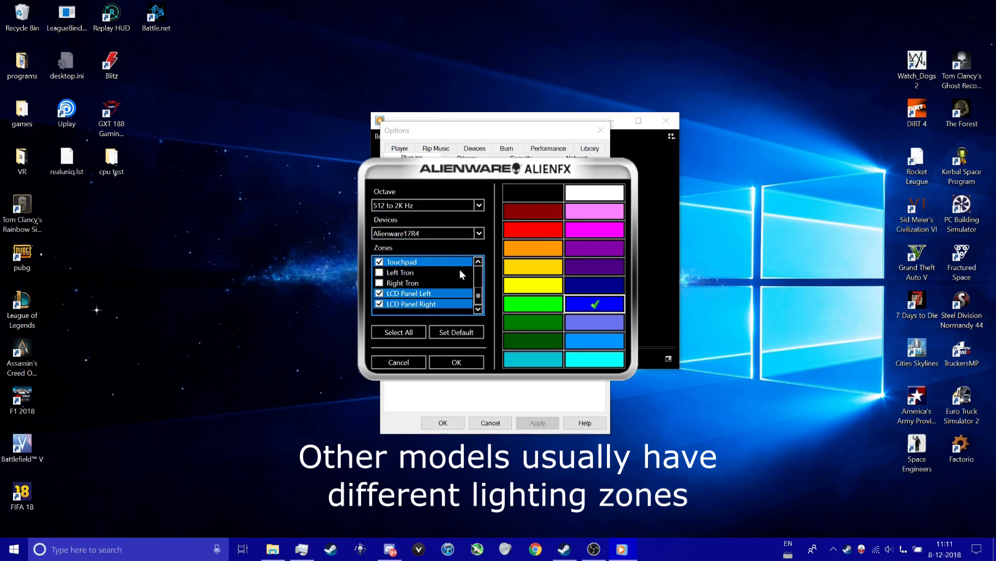
pyautogui.moveTo(479, 296); pyautogui.dragTo(479, 274)
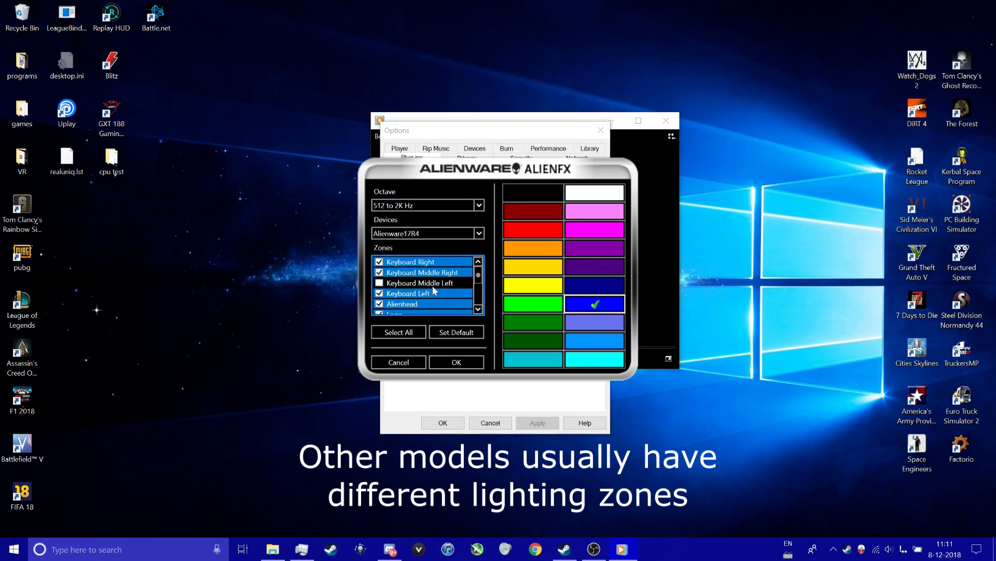
pyautogui.moveTo(478, 276); pyautogui.dragTo(480, 304)
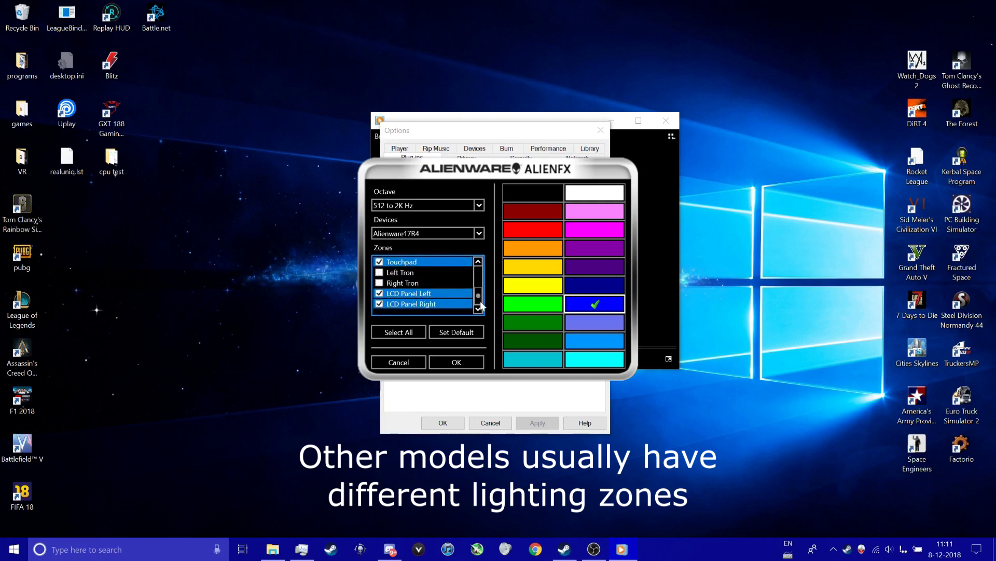
# Step: Select the 2K to 8K Hz octave and set its lighting to yellow
pyautogui.click(435, 206)
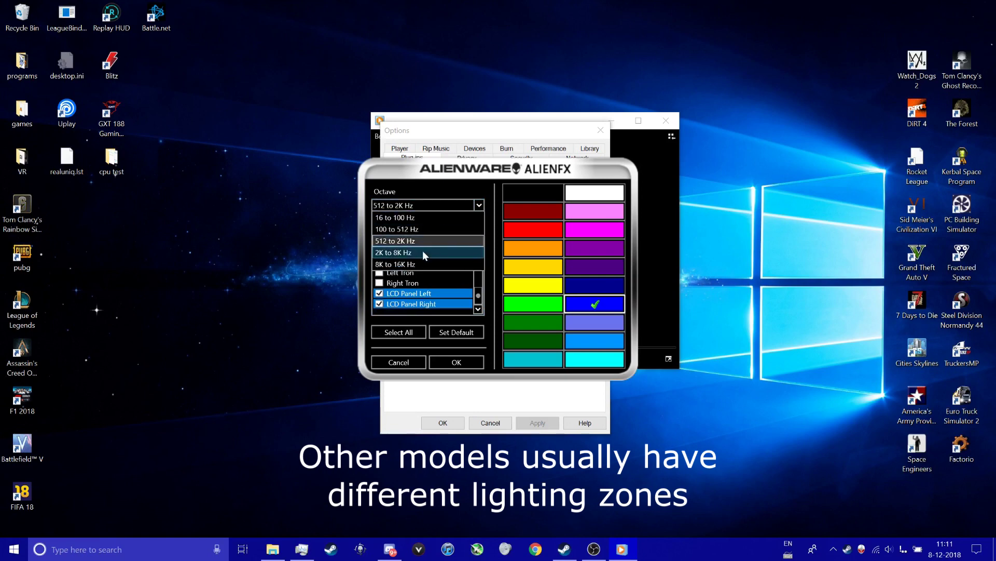
pyautogui.click(422, 252)
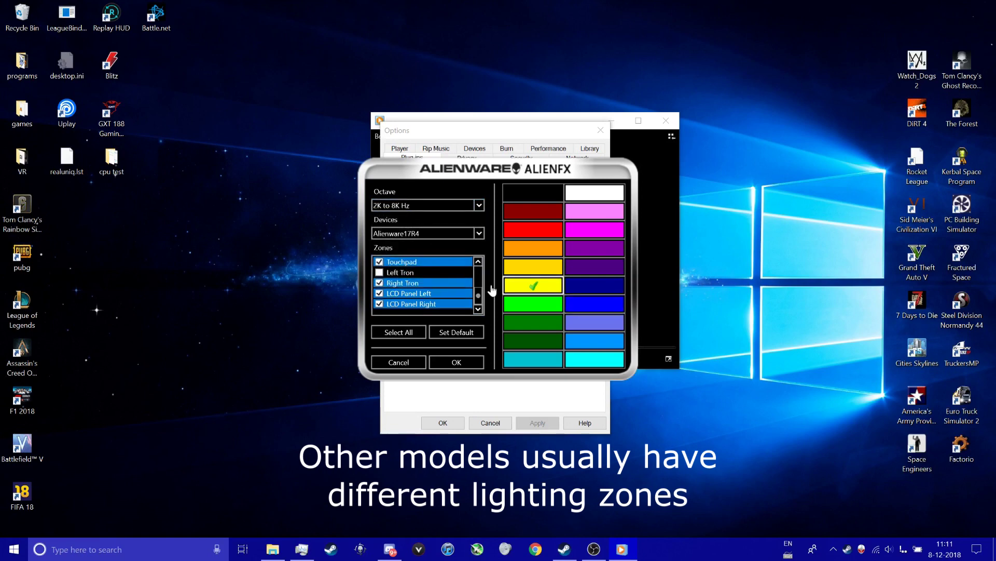
pyautogui.scroll(3, 478, 293)
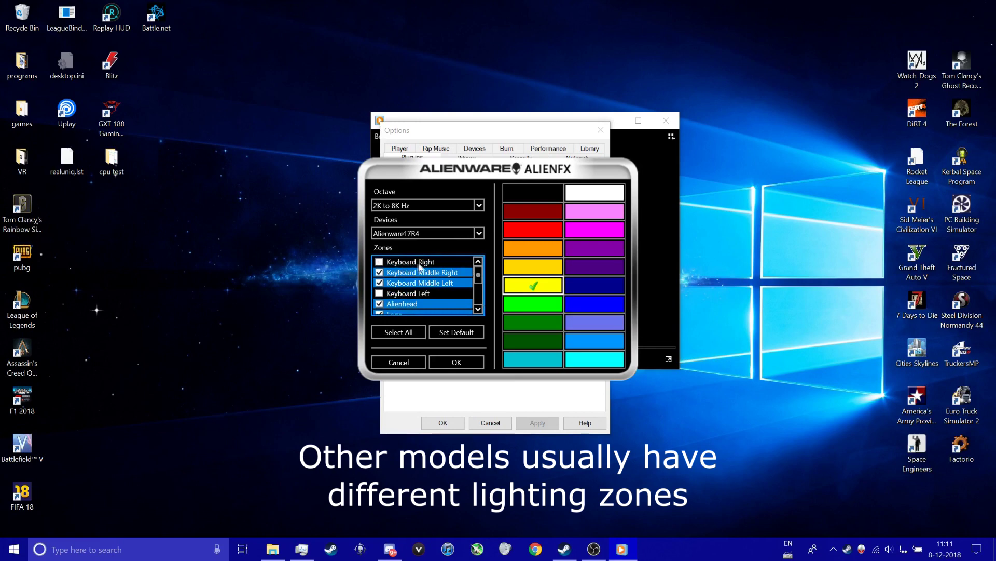
pyautogui.moveTo(481, 278); pyautogui.dragTo(481, 300)
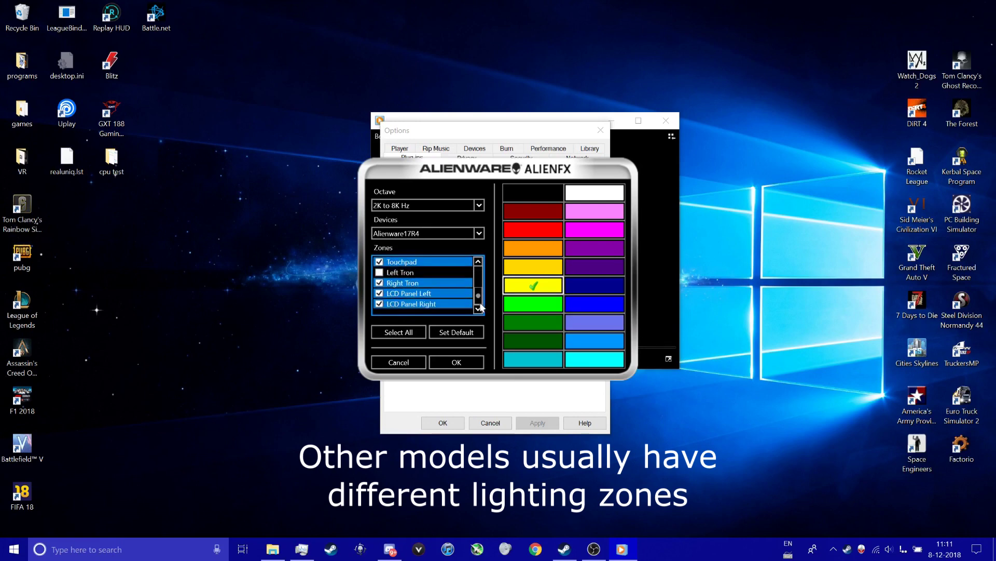
# Step: Select the 8K to 16K Hz octave and set its lighting to blue
pyautogui.click(427, 206)
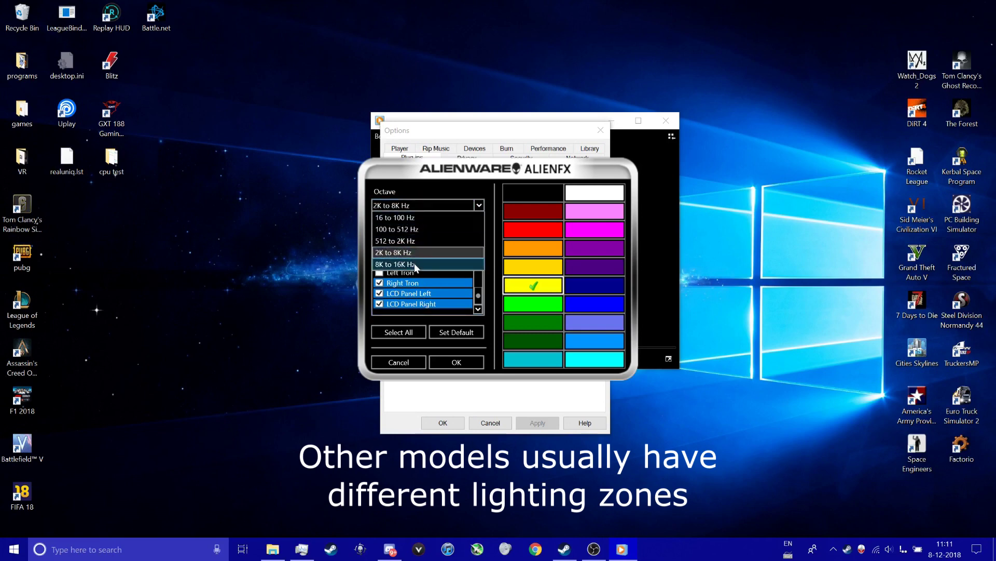
pyautogui.click(414, 263)
pyautogui.moveTo(481, 297)
pyautogui.mouseDown()
pyautogui.moveTo(478, 275)
pyautogui.moveTo(478, 303)
pyautogui.mouseUp()
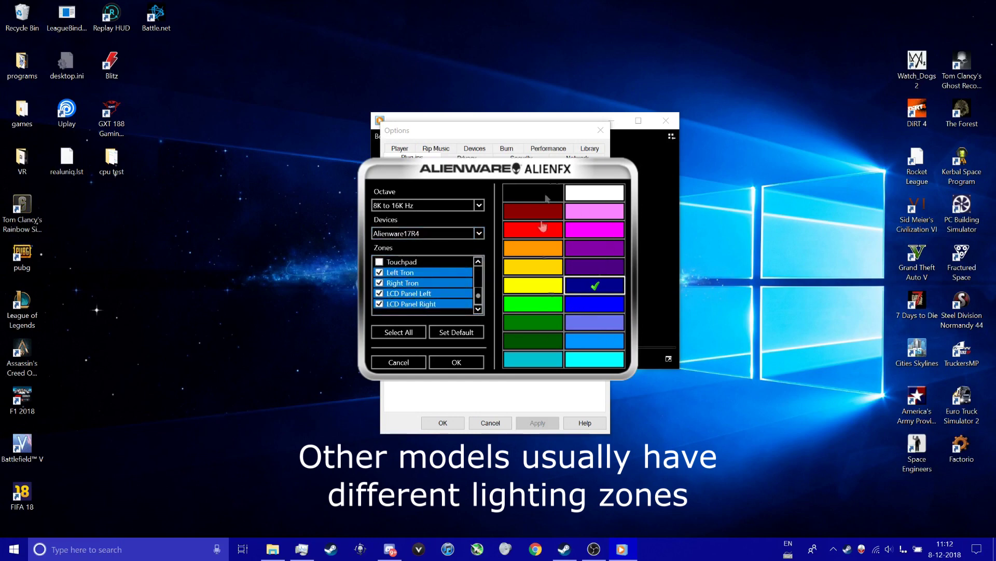
# Step: Set the 16 to 100 Hz octave to purple and confirm the AlienFX settings
pyautogui.click(474, 205)
pyautogui.click(410, 217)
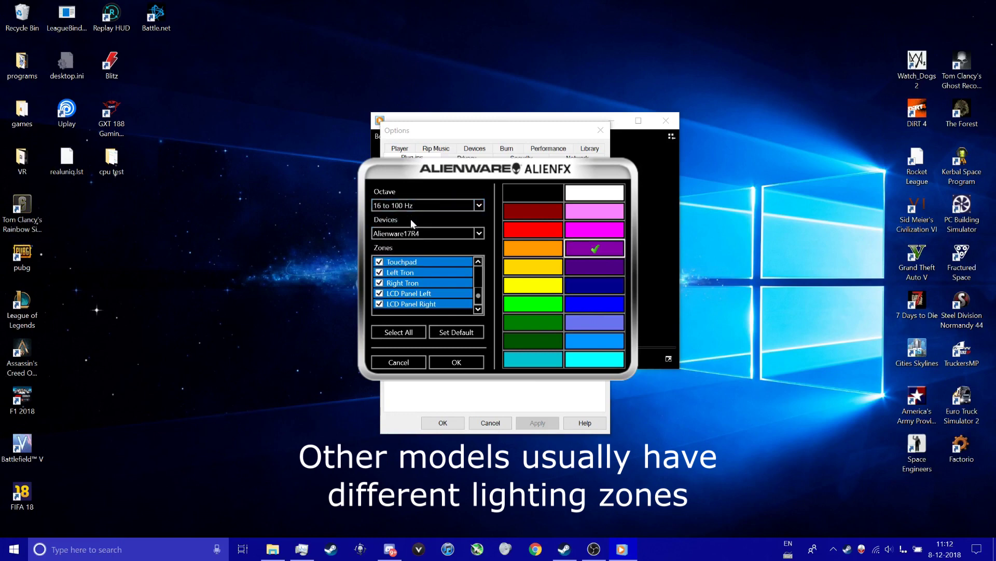
pyautogui.scroll(2, 444, 294)
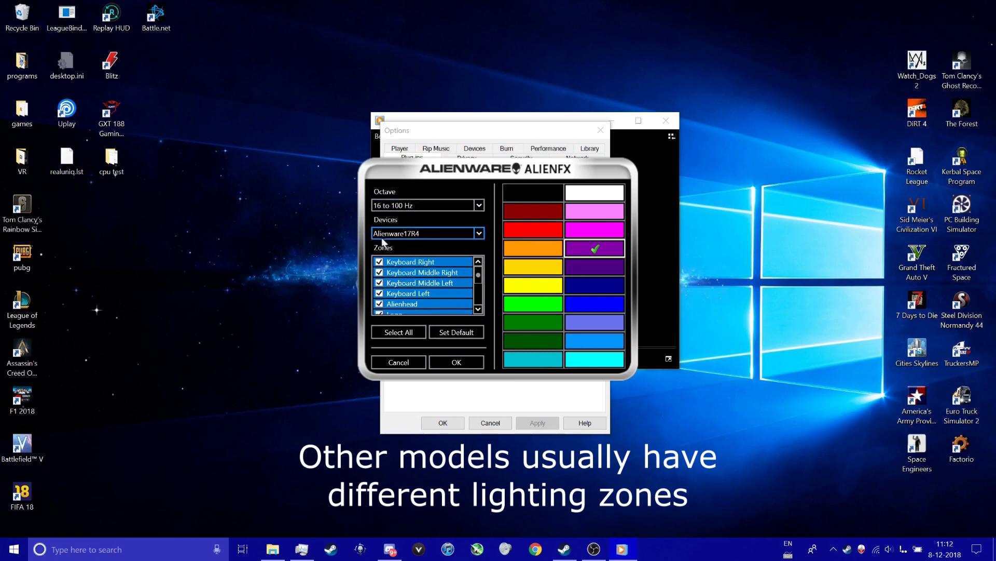
pyautogui.click(455, 365)
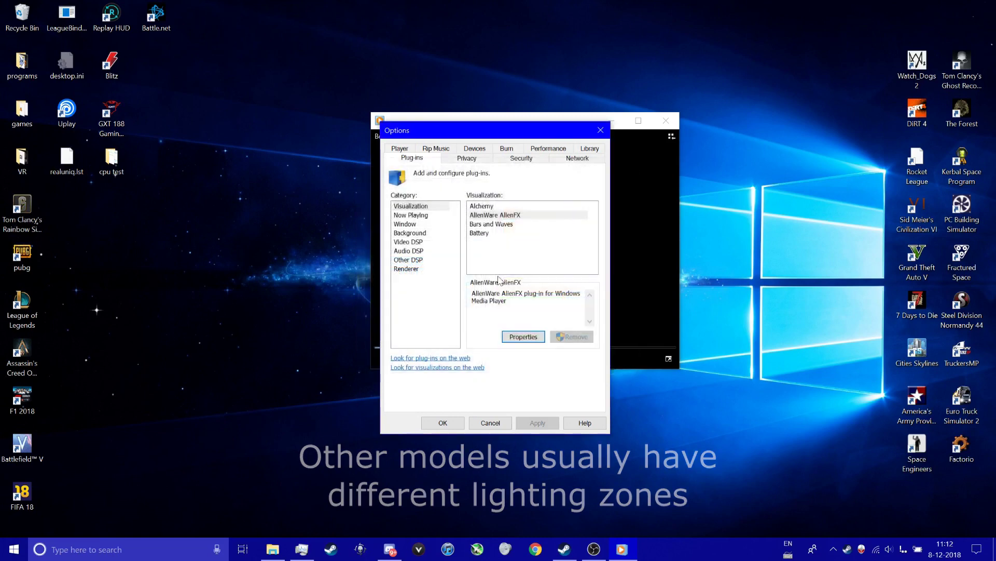
# Step: Confirm the player Options so the AlienFX visualization plays with the EDM remix track
pyautogui.click(452, 425)
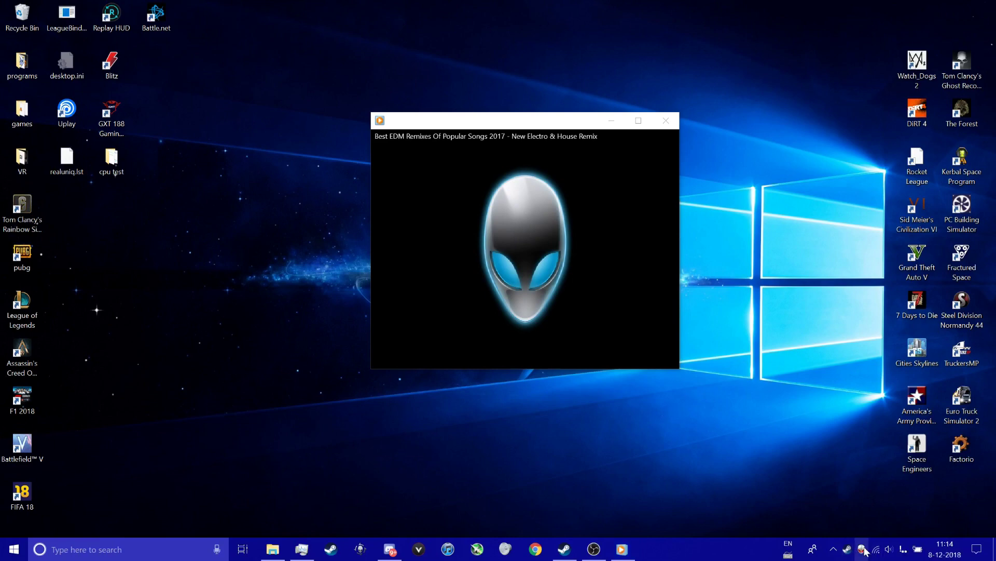
# Step: Open Alienware Command Center's AlienFX page and check third-party AlienFX access from the tray icon
pyautogui.click(362, 551)
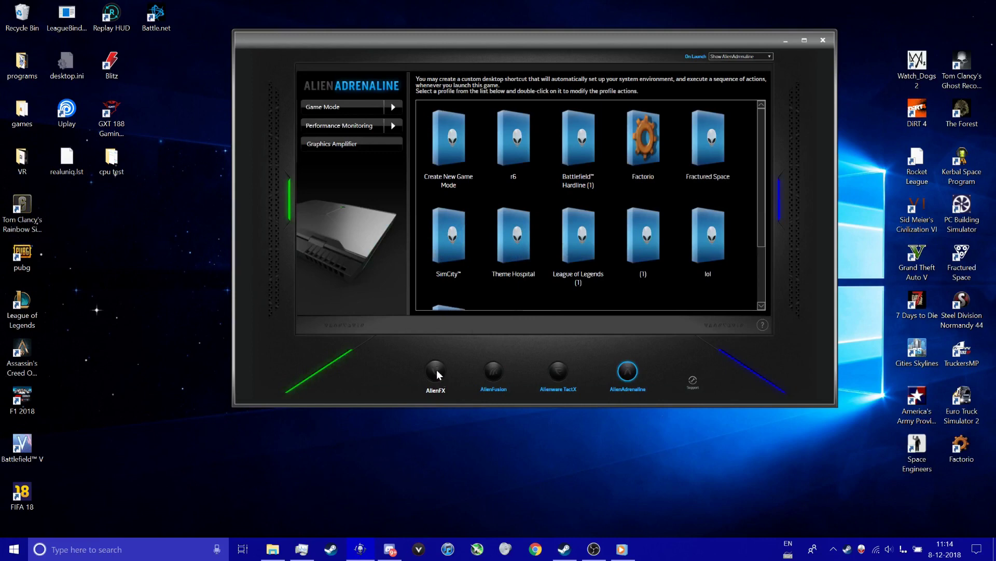
pyautogui.click(437, 370)
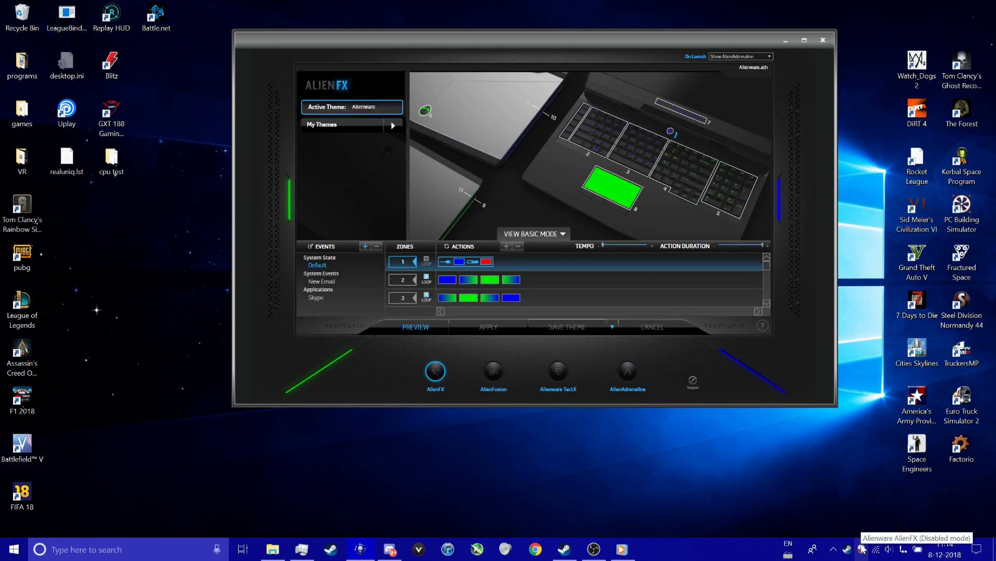
pyautogui.click(833, 549)
pyautogui.click(833, 549)
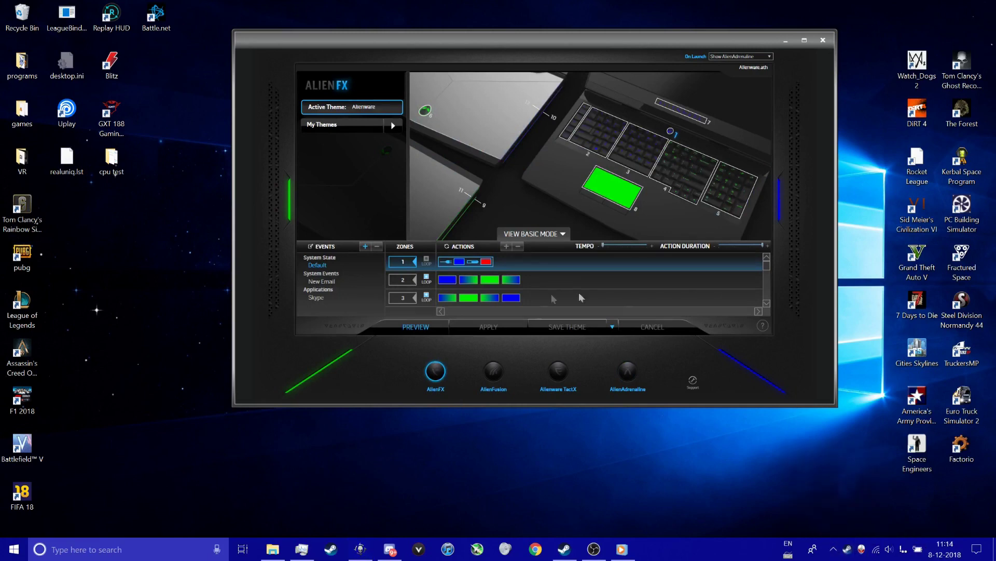
pyautogui.rightClick(861, 548)
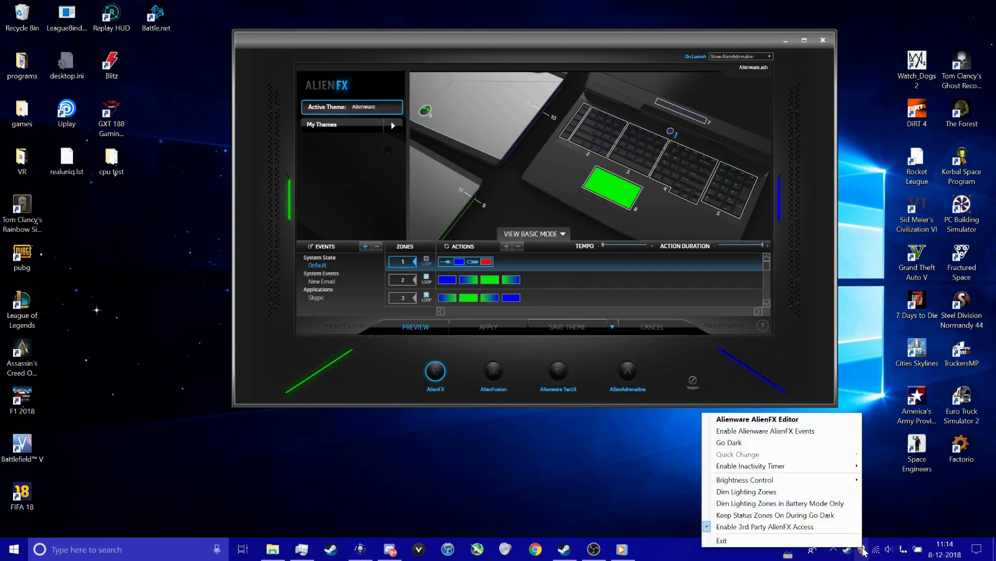